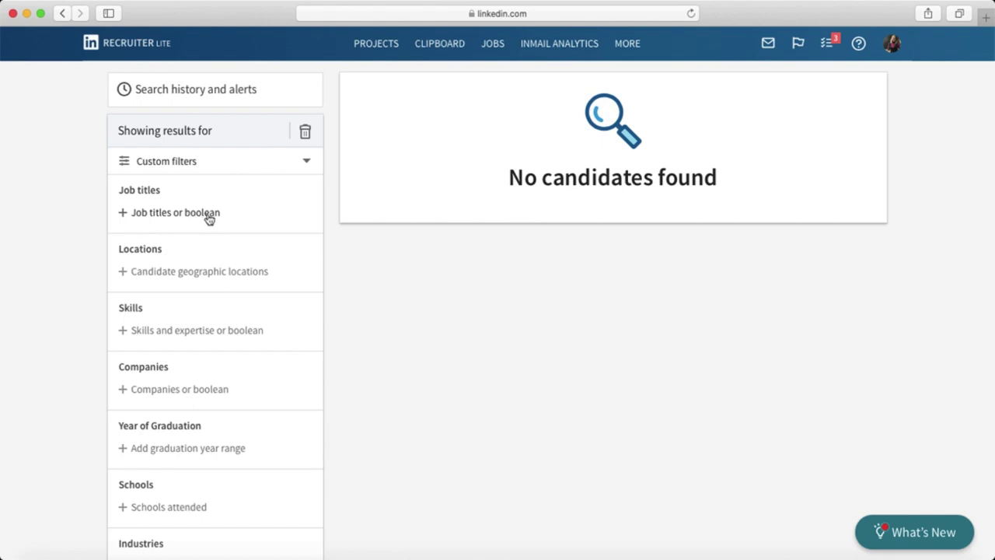
- Filter the candidate search by the job title iOS Developer
{"action": "scroll", "coordinate": [250, 220], "scroll_direction": "down", "scroll_amount": 5}
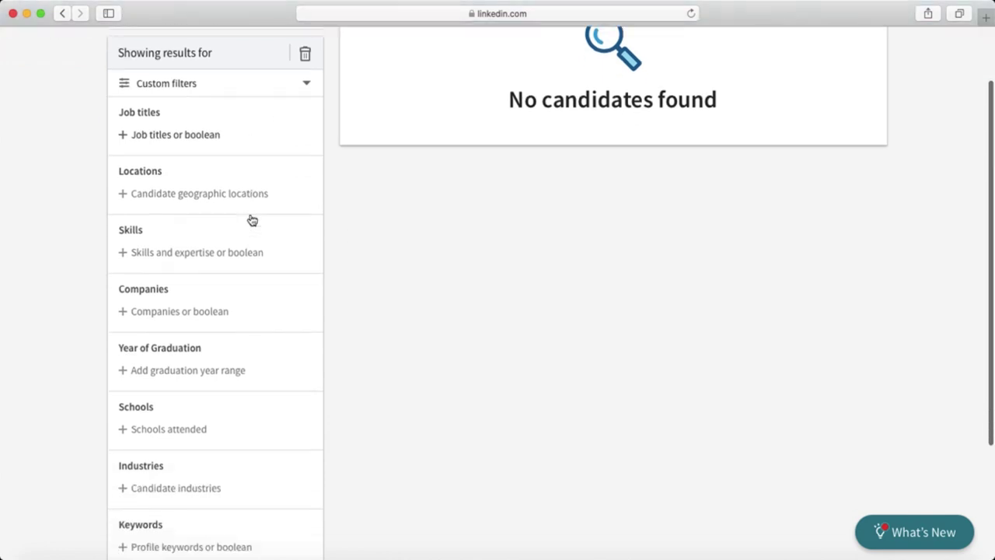
{"action": "scroll", "coordinate": [250, 220], "scroll_direction": "up", "scroll_amount": 5}
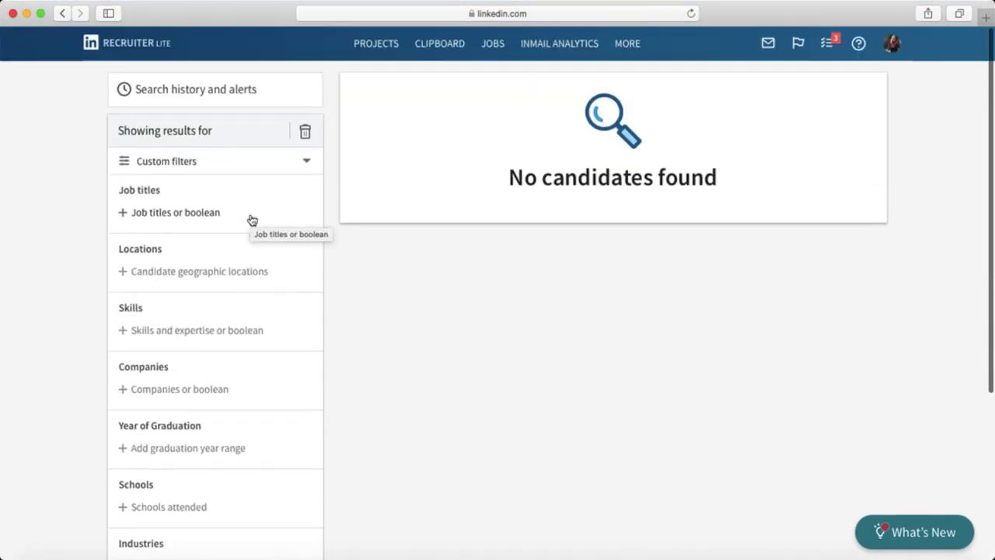
{"action": "scroll", "coordinate": [251, 220], "scroll_direction": "down", "scroll_amount": 3}
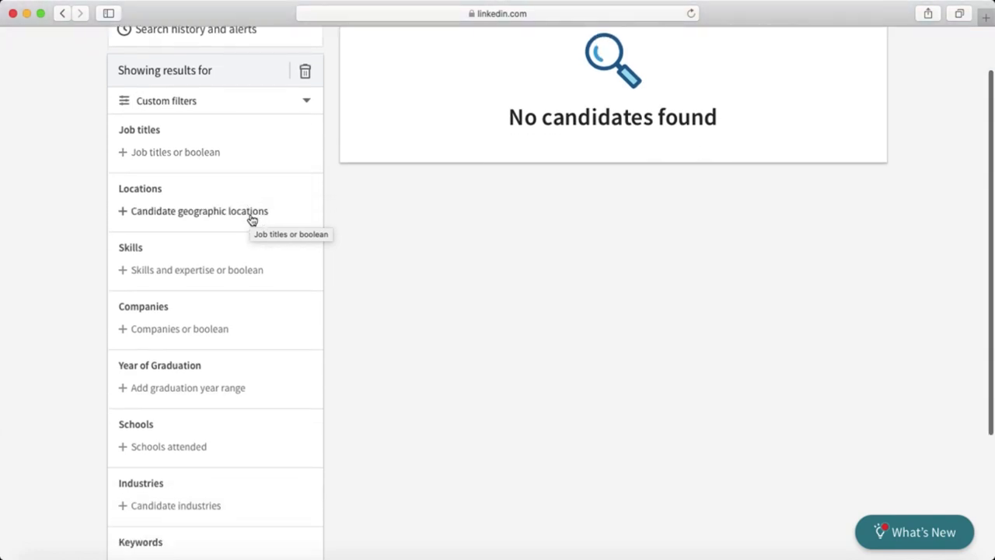
{"action": "scroll", "coordinate": [250, 220], "scroll_direction": "up", "scroll_amount": 3}
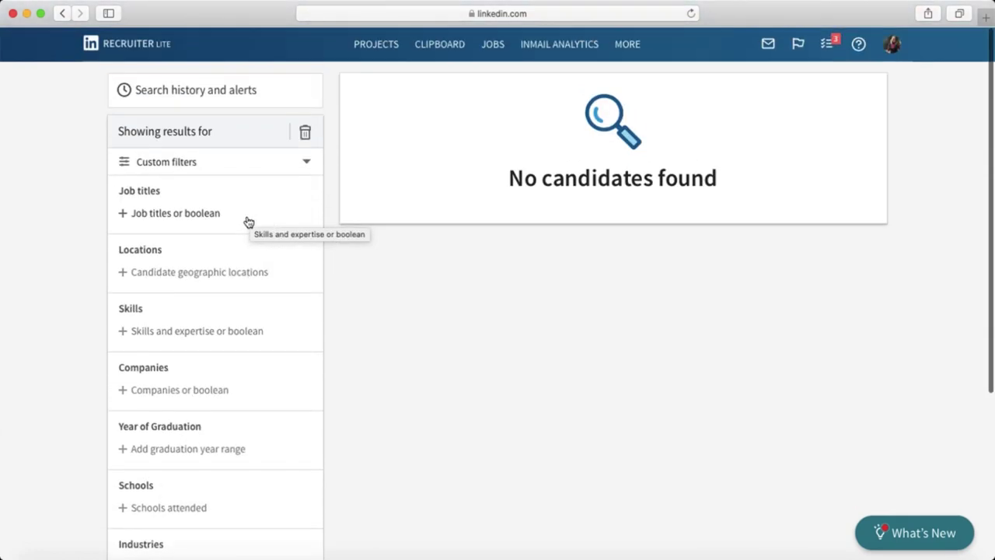
{"action": "left_click", "coordinate": [189, 215]}
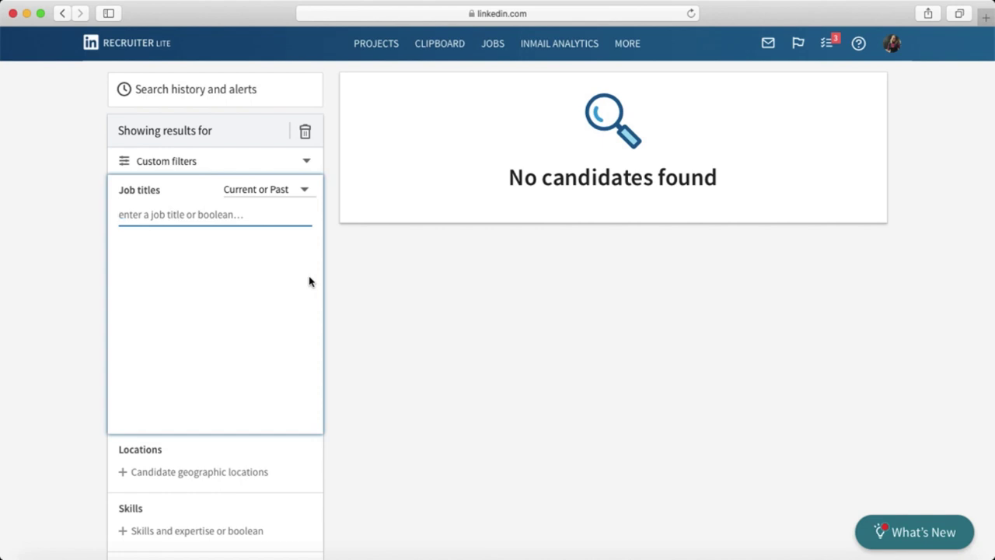
{"action": "type", "text": "i"}
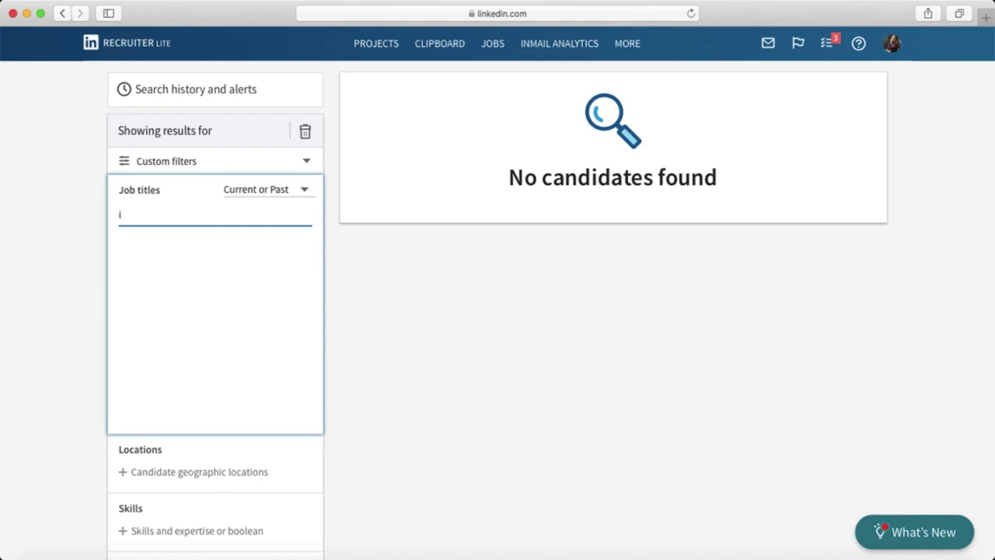
{"action": "type", "text": "os developer"}
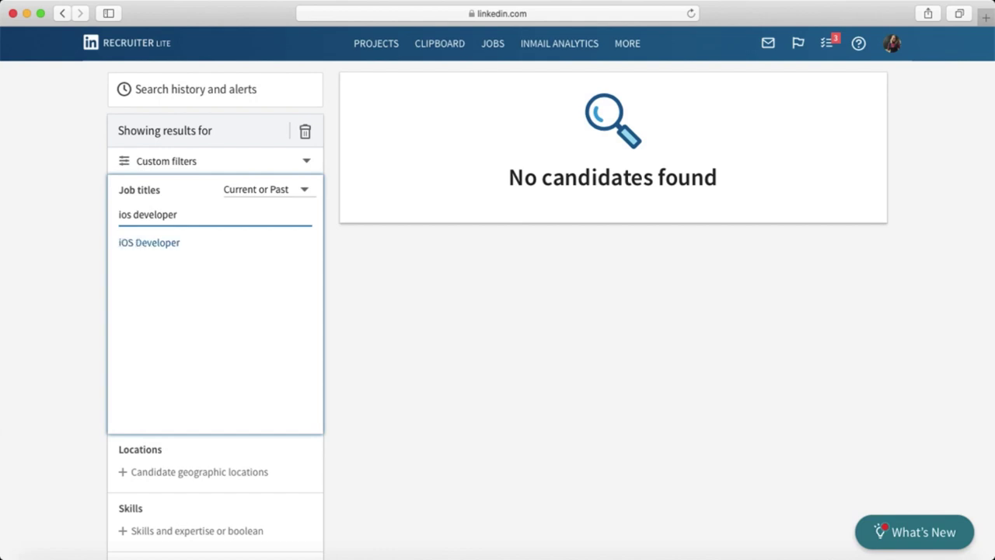
{"action": "left_click", "coordinate": [161, 249]}
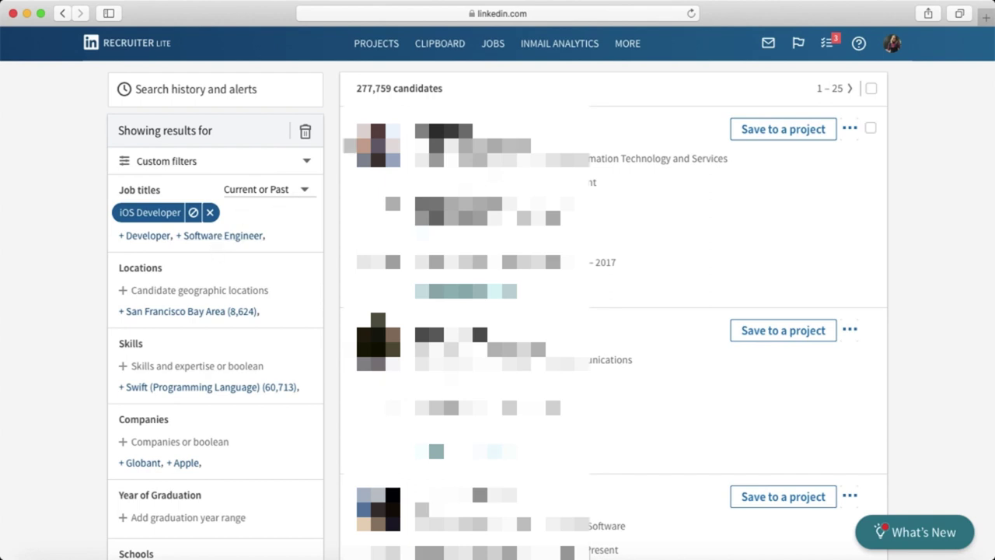
- Check the total number of matching candidates and browse the profiles in the results list
{"action": "left_click_drag", "start_coordinate": [356, 88], "coordinate": [395, 90]}
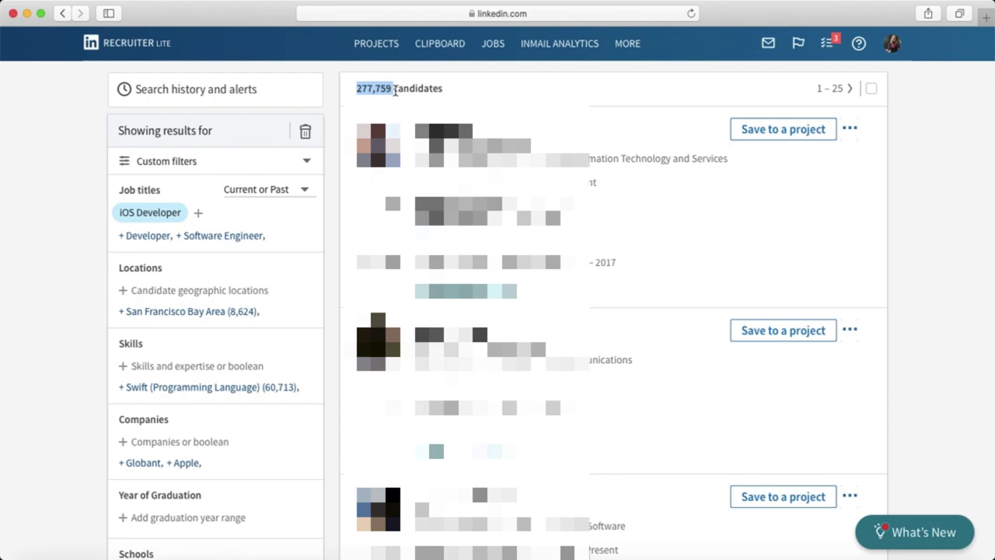
{"action": "left_click", "coordinate": [357, 92]}
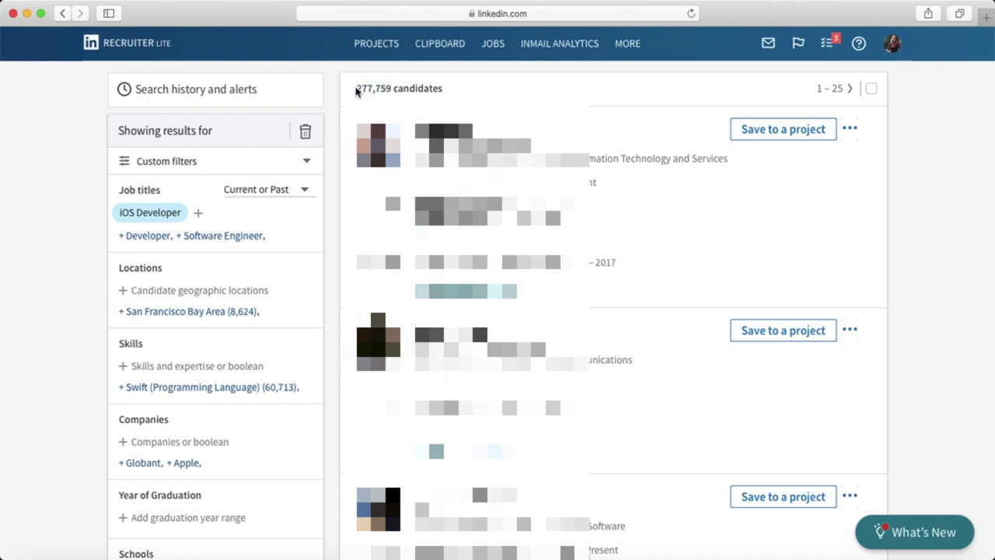
{"action": "left_click_drag", "start_coordinate": [357, 92], "coordinate": [394, 90]}
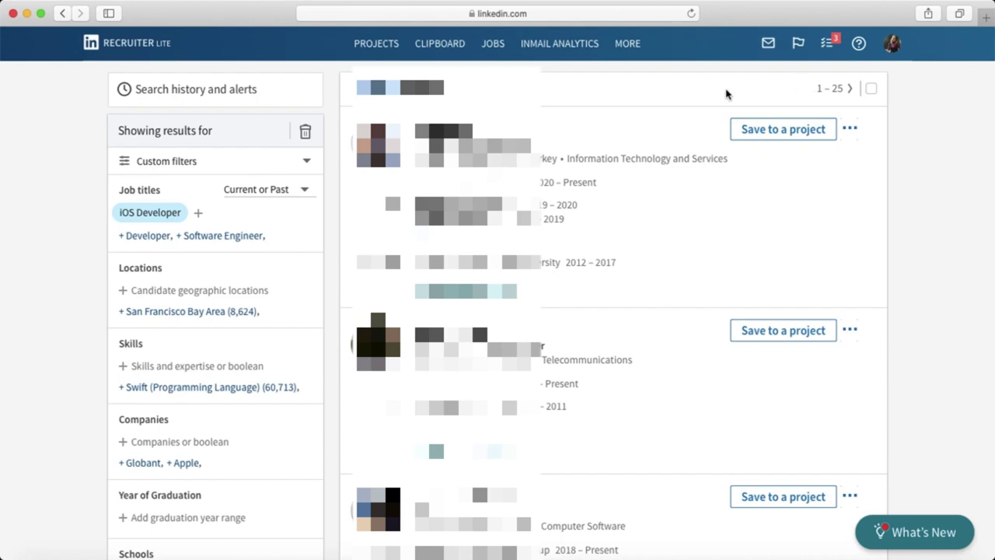
{"action": "scroll", "coordinate": [724, 93], "scroll_direction": "down", "scroll_amount": 10}
{"action": "scroll", "coordinate": [727, 94], "scroll_direction": "down", "scroll_amount": 15}
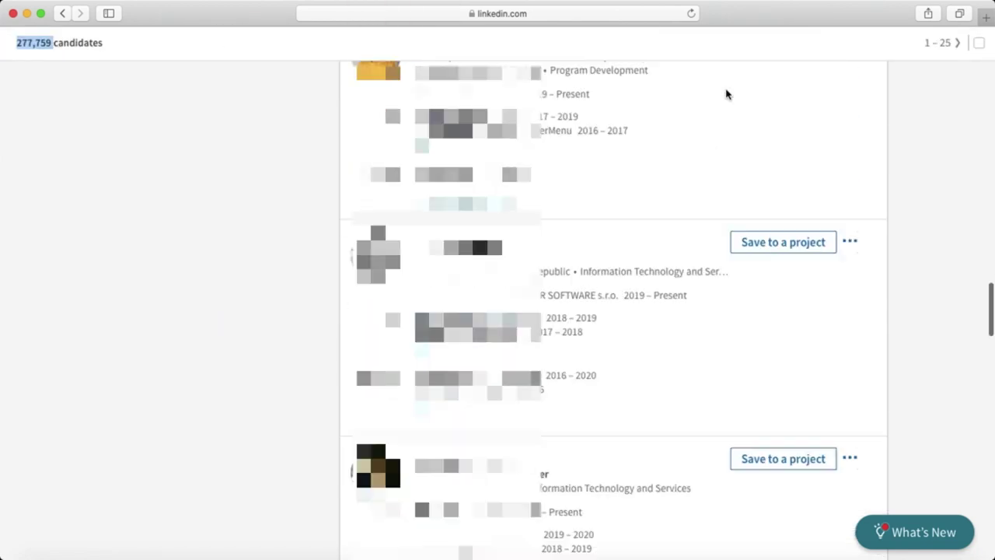
{"action": "scroll", "coordinate": [727, 95], "scroll_direction": "up", "scroll_amount": 20}
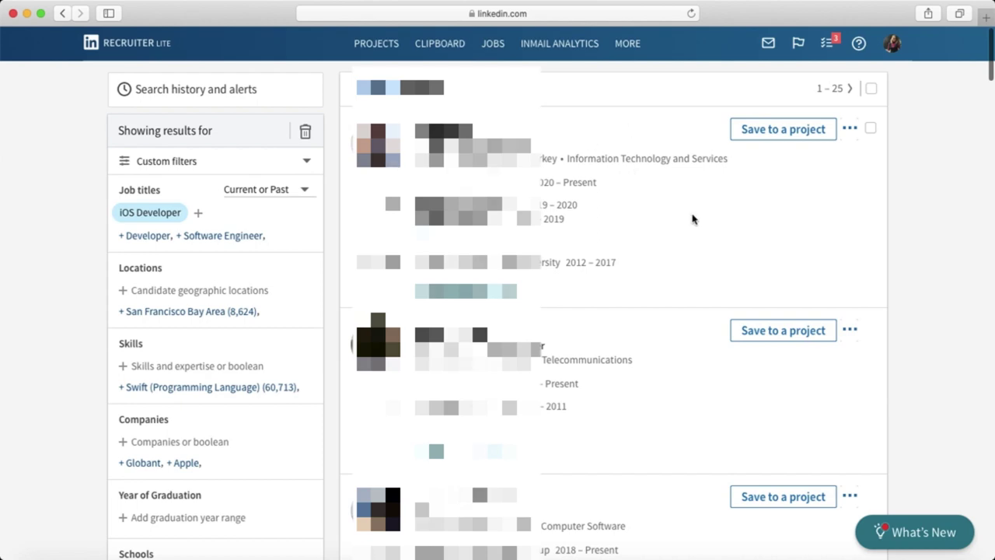
{"action": "scroll", "coordinate": [635, 333], "scroll_direction": "down", "scroll_amount": 6}
{"action": "scroll", "coordinate": [633, 332], "scroll_direction": "down", "scroll_amount": 10}
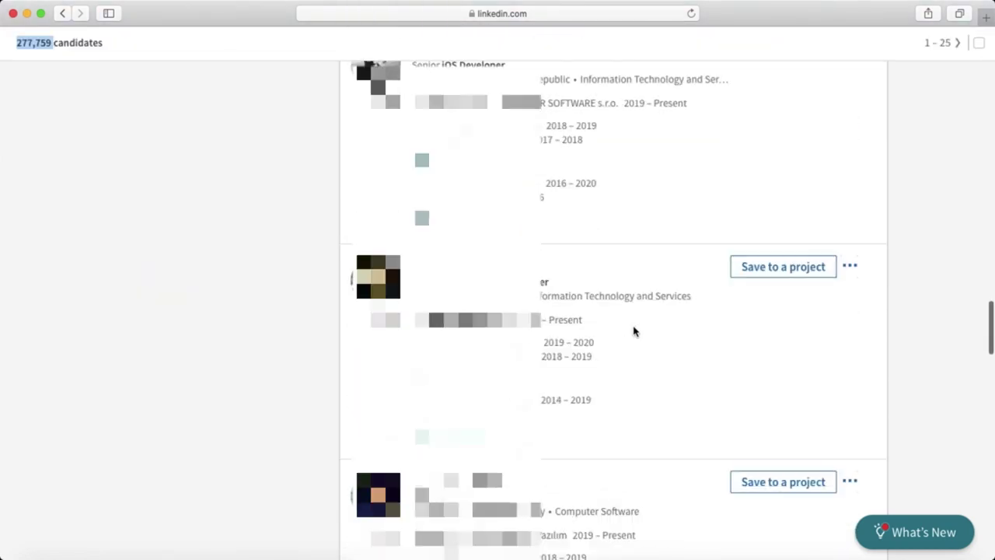
{"action": "scroll", "coordinate": [634, 332], "scroll_direction": "up", "scroll_amount": 10}
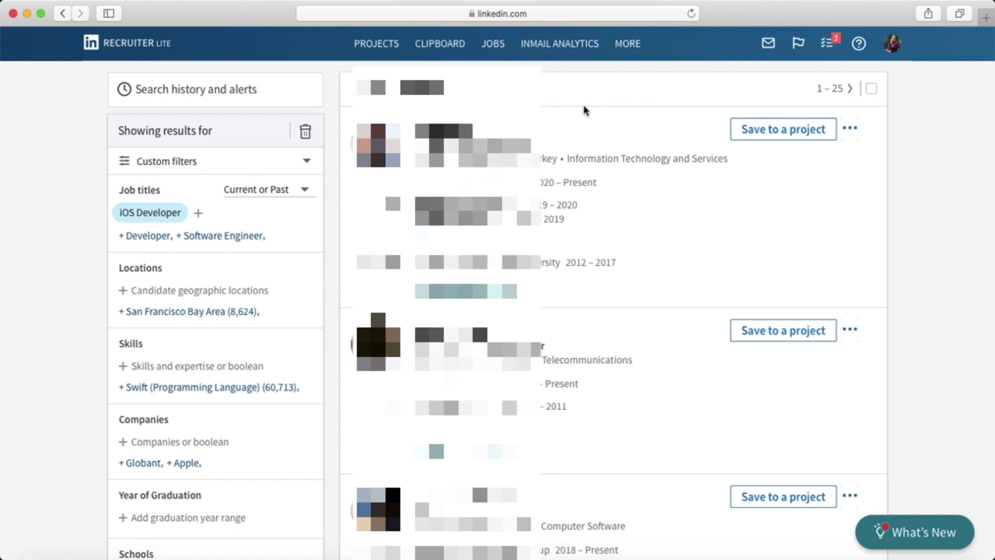
- Review the available search filters, including locations, skills, companies, year of graduation, schools, industries, keywords and years of experience
{"action": "scroll", "coordinate": [89, 200], "scroll_direction": "down", "scroll_amount": 2}
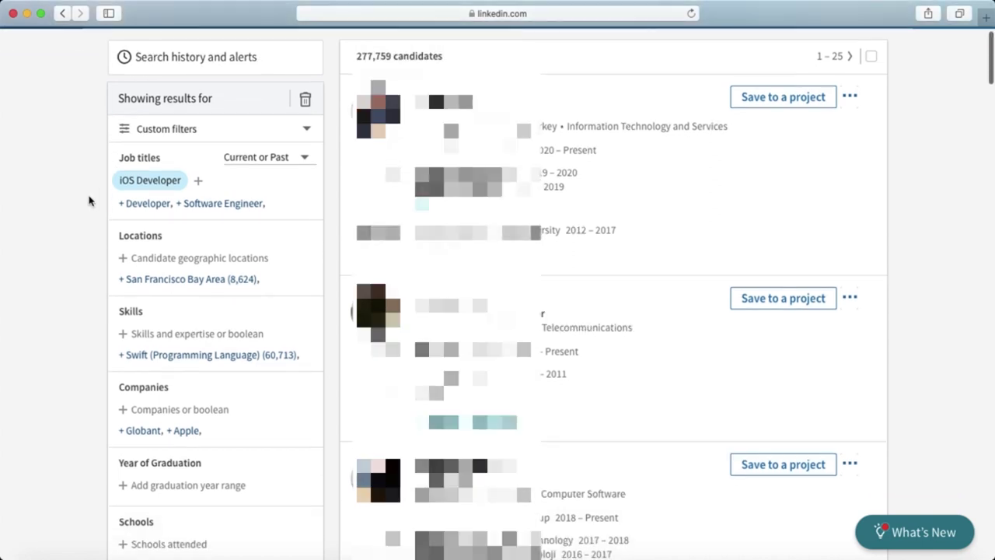
{"action": "scroll", "coordinate": [89, 200], "scroll_direction": "down", "scroll_amount": 2}
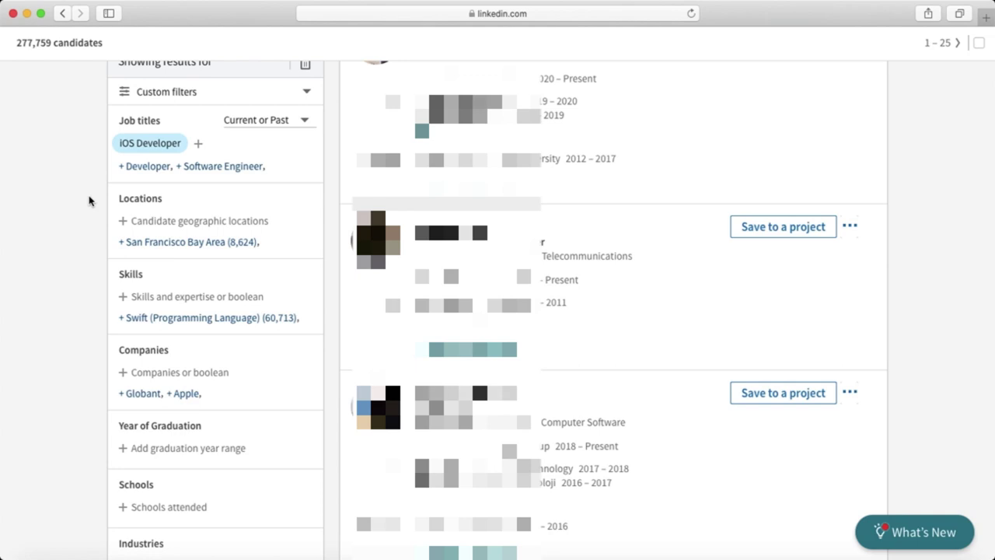
{"action": "scroll", "coordinate": [88, 200], "scroll_direction": "down", "scroll_amount": 1}
{"action": "scroll", "coordinate": [165, 327], "scroll_direction": "down", "scroll_amount": 3}
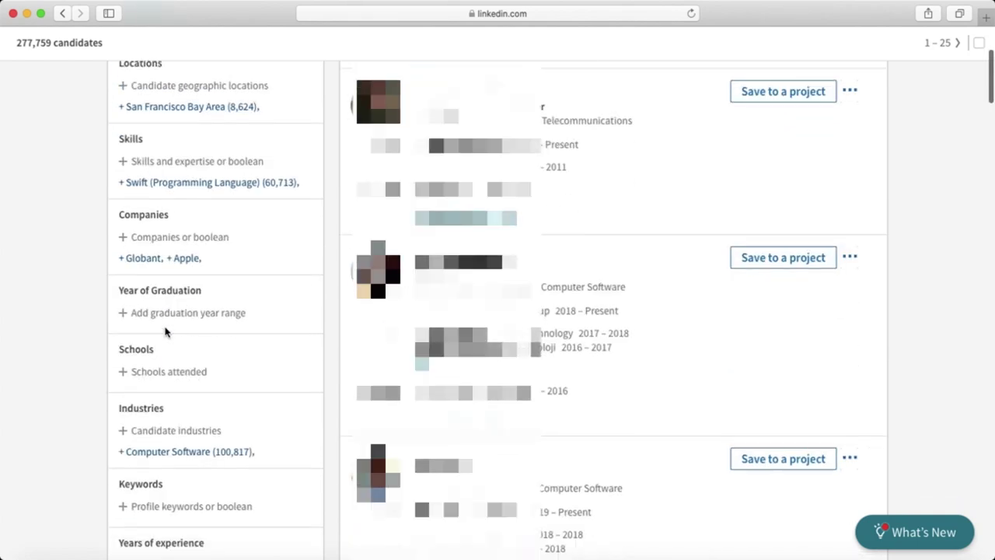
{"action": "scroll", "coordinate": [165, 332], "scroll_direction": "down", "scroll_amount": 3}
{"action": "scroll", "coordinate": [165, 332], "scroll_direction": "up", "scroll_amount": 8}
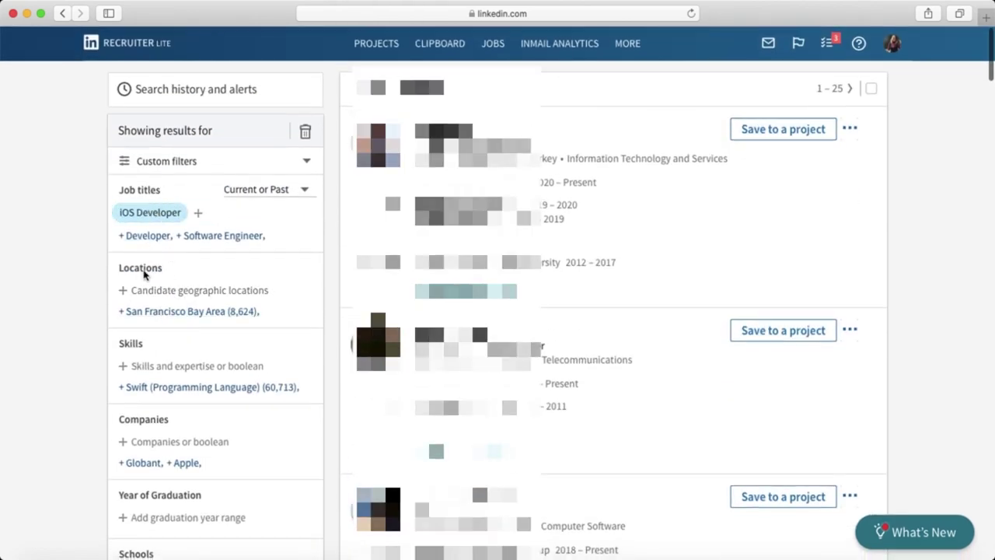
{"action": "scroll", "coordinate": [149, 276], "scroll_direction": "down", "scroll_amount": 1}
{"action": "scroll", "coordinate": [150, 278], "scroll_direction": "down", "scroll_amount": 2}
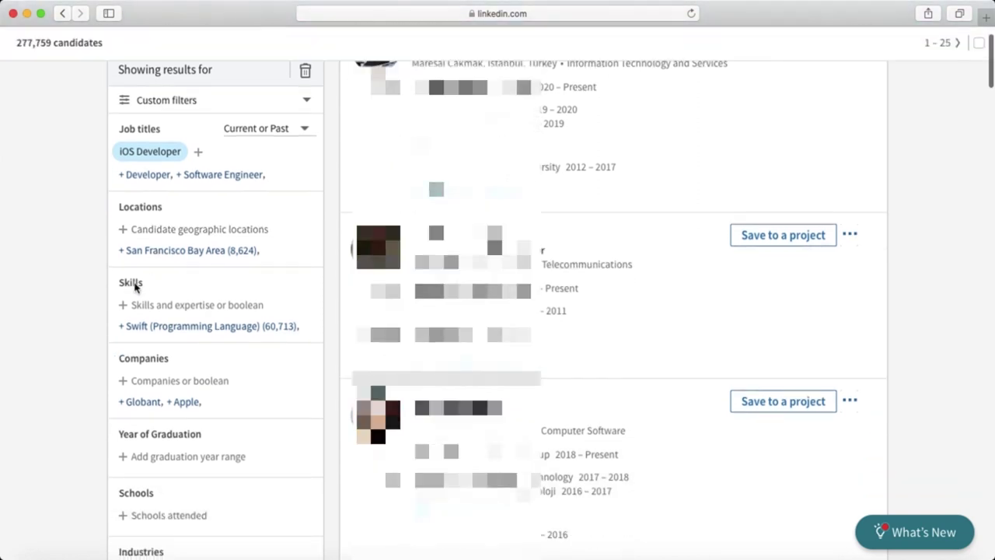
{"action": "scroll", "coordinate": [147, 290], "scroll_direction": "down", "scroll_amount": 3}
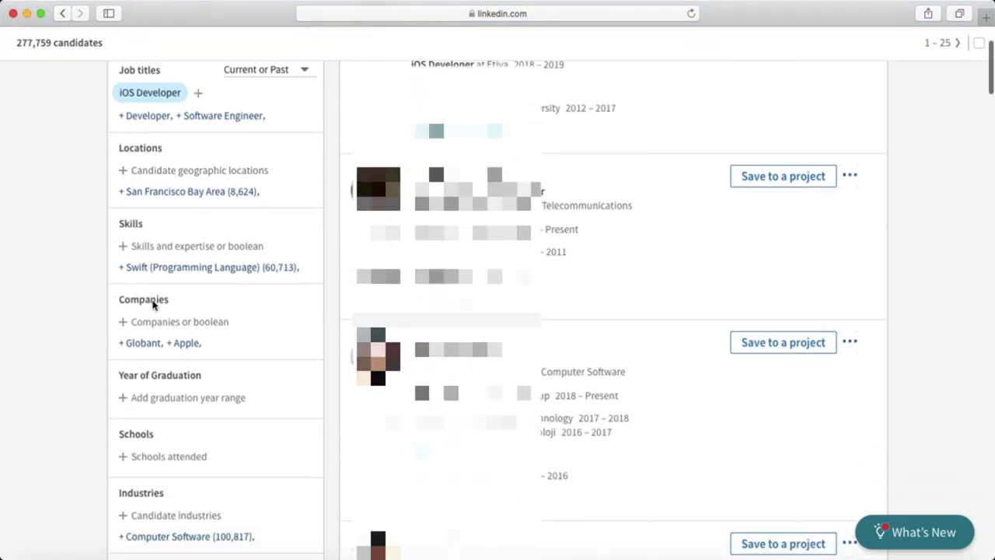
{"action": "scroll", "coordinate": [148, 295], "scroll_direction": "down", "scroll_amount": 4}
{"action": "scroll", "coordinate": [167, 297], "scroll_direction": "down", "scroll_amount": 5}
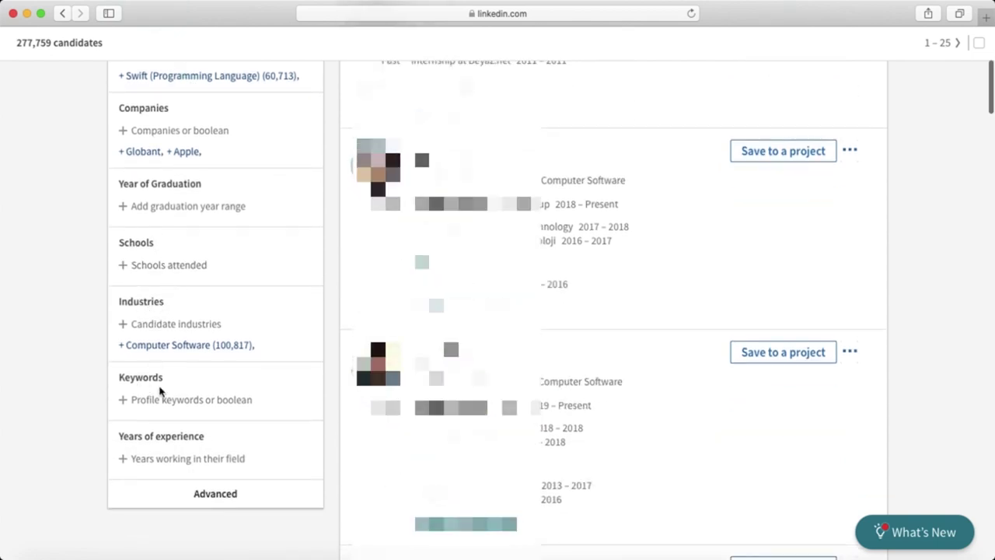
{"action": "scroll", "coordinate": [167, 437], "scroll_direction": "down", "scroll_amount": 2}
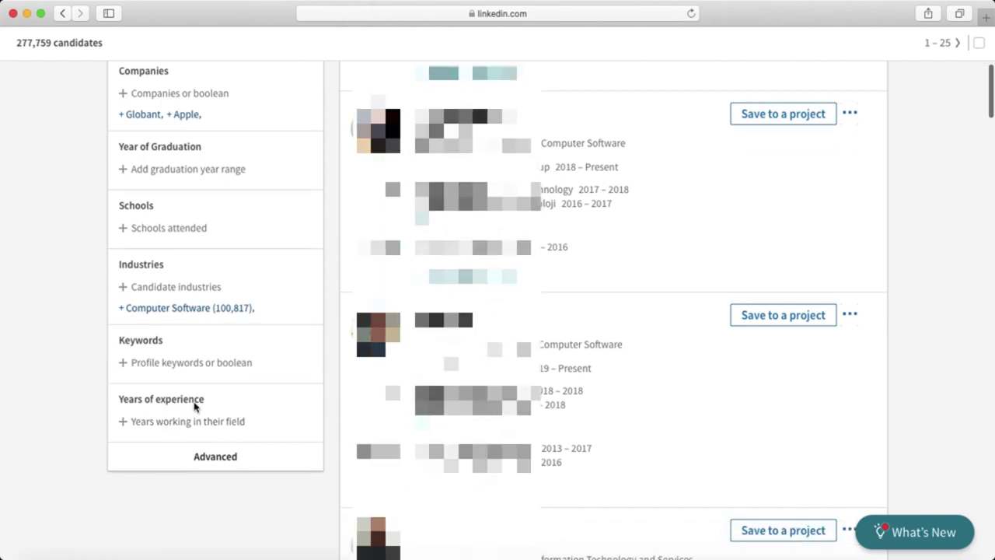
{"action": "scroll", "coordinate": [194, 387], "scroll_direction": "down", "scroll_amount": 1}
{"action": "scroll", "coordinate": [195, 386], "scroll_direction": "up", "scroll_amount": 2}
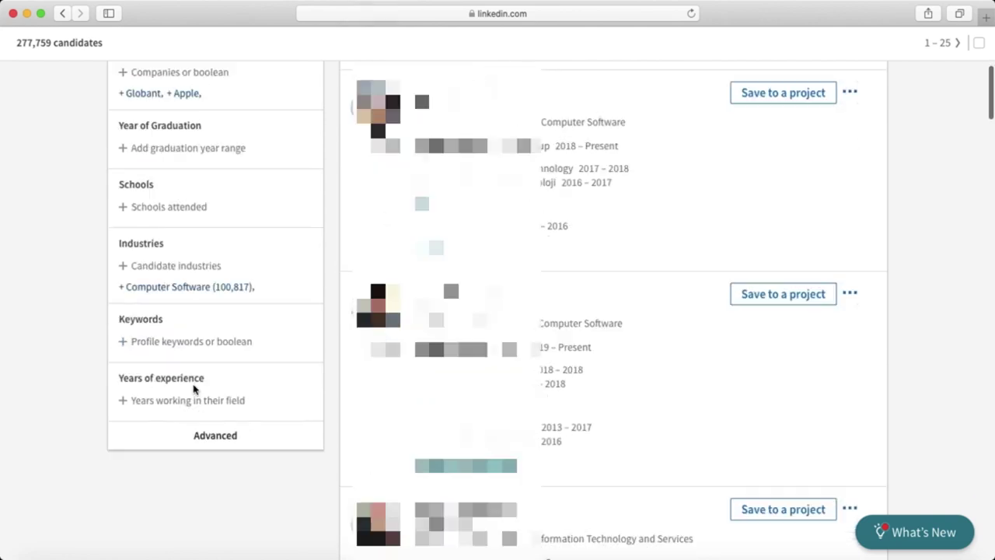
- Add a years of experience filter from 2 to 5 years
{"action": "scroll", "coordinate": [183, 366], "scroll_direction": "down", "scroll_amount": 3}
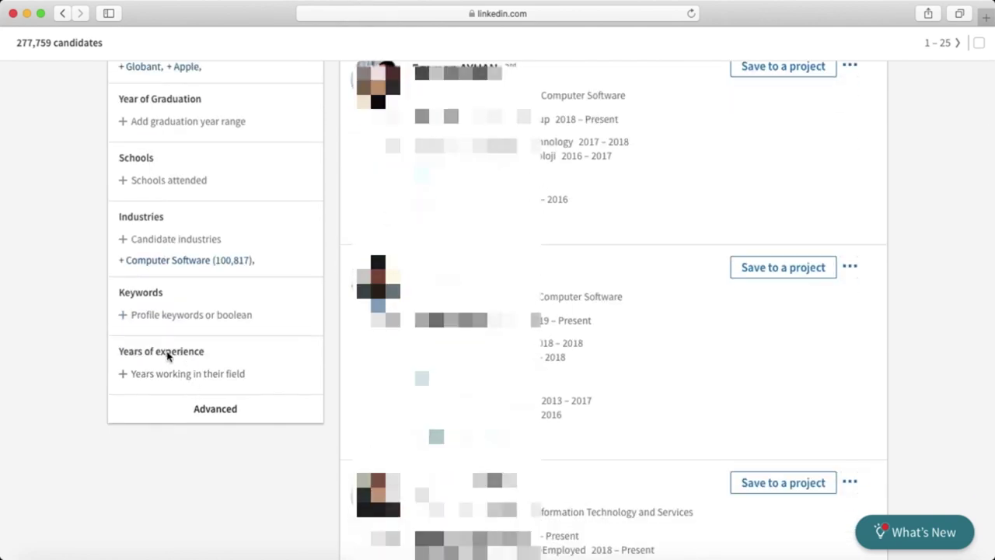
{"action": "left_click", "coordinate": [160, 381]}
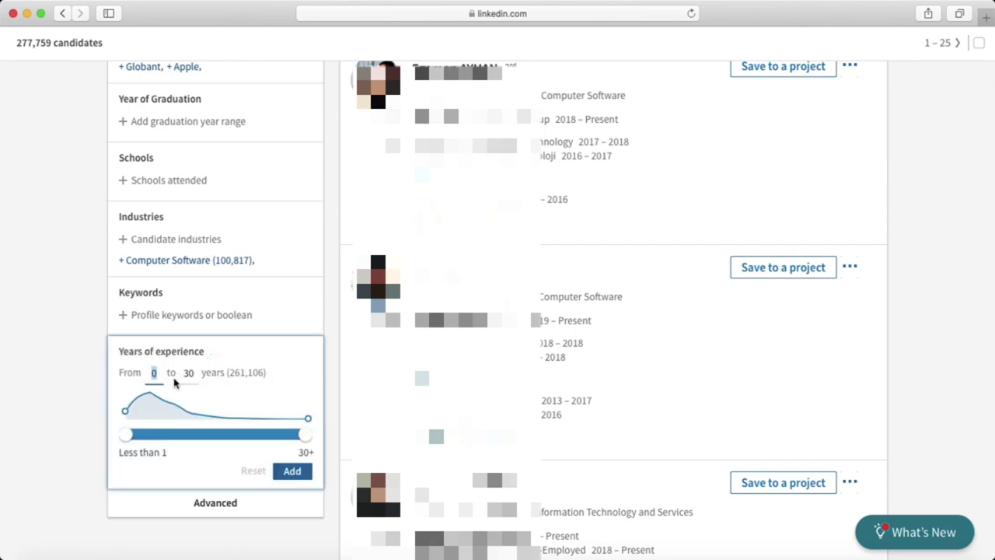
{"action": "left_click_drag", "start_coordinate": [127, 435], "coordinate": [142, 443]}
{"action": "left_click_drag", "start_coordinate": [306, 435], "coordinate": [154, 436]}
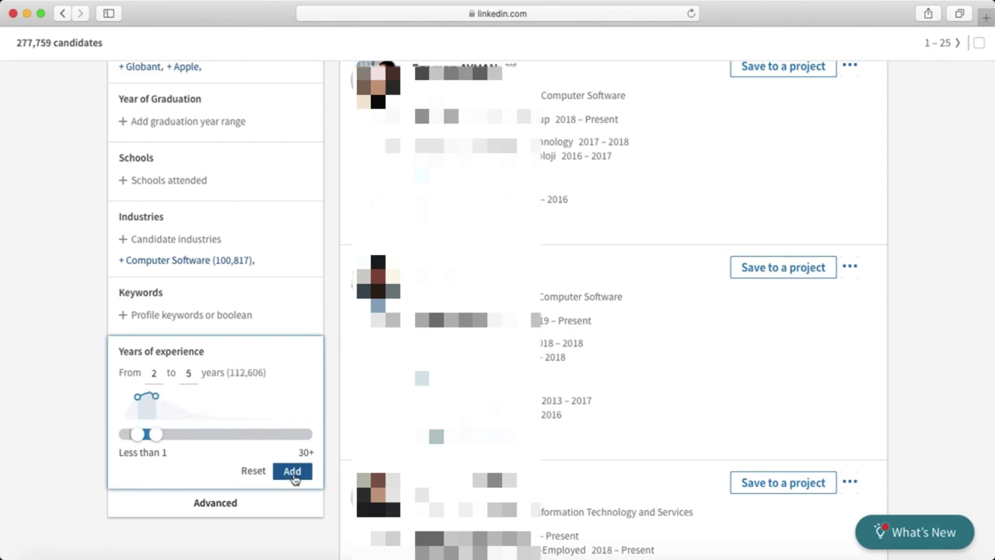
{"action": "left_click", "coordinate": [291, 471]}
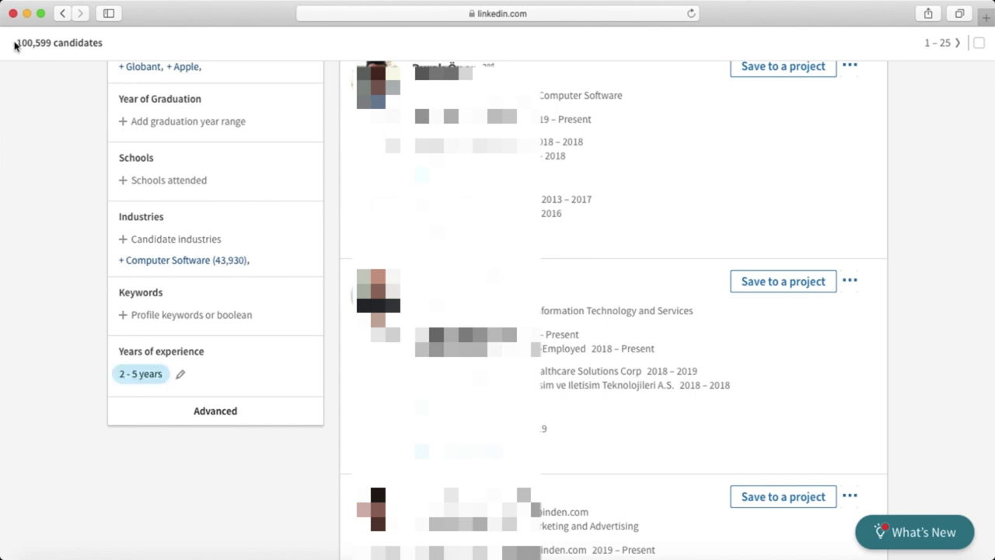
- Check the candidate total for the narrowed search and look over the remaining filters
{"action": "left_click_drag", "start_coordinate": [15, 43], "coordinate": [51, 43]}
{"action": "scroll", "coordinate": [114, 127], "scroll_direction": "up", "scroll_amount": 10}
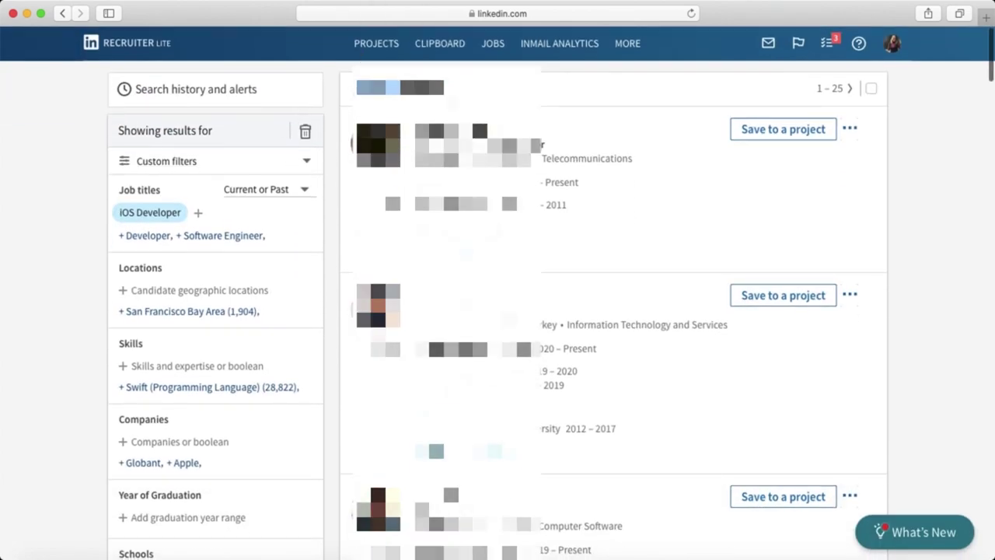
{"action": "mouse_move", "coordinate": [465, 249]}
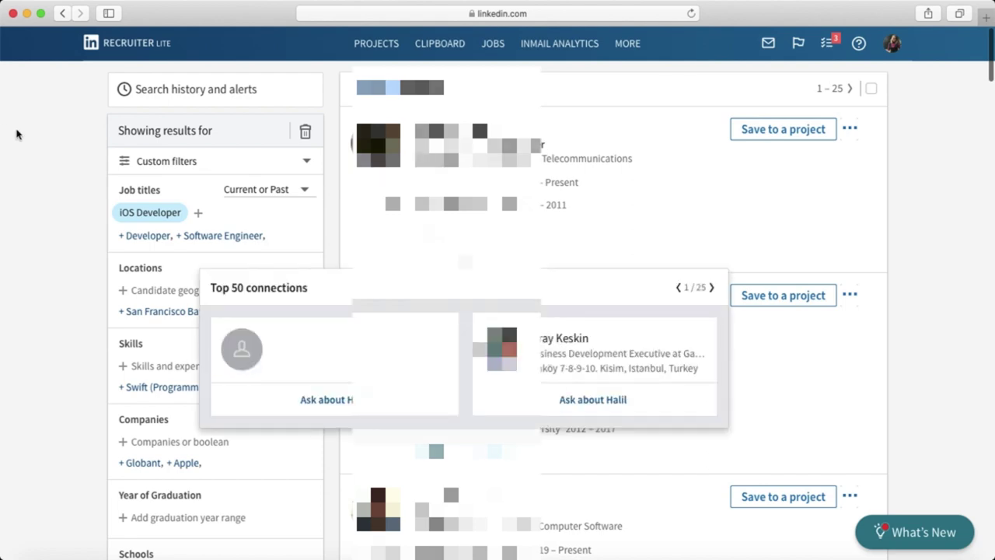
{"action": "scroll", "coordinate": [74, 226], "scroll_direction": "down", "scroll_amount": 1}
{"action": "scroll", "coordinate": [75, 226], "scroll_direction": "down", "scroll_amount": 5}
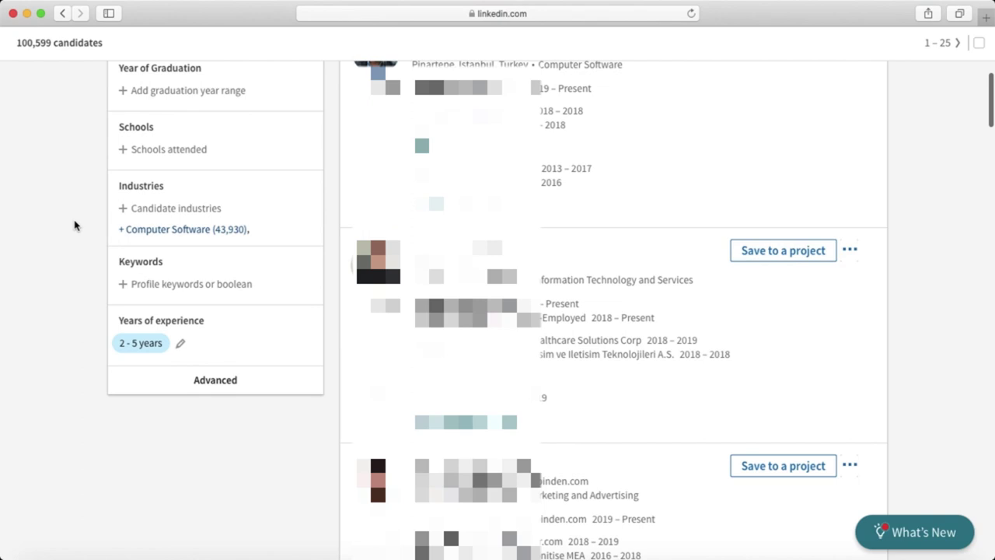
{"action": "scroll", "coordinate": [74, 225], "scroll_direction": "up", "scroll_amount": 2}
{"action": "scroll", "coordinate": [93, 317], "scroll_direction": "up", "scroll_amount": 2}
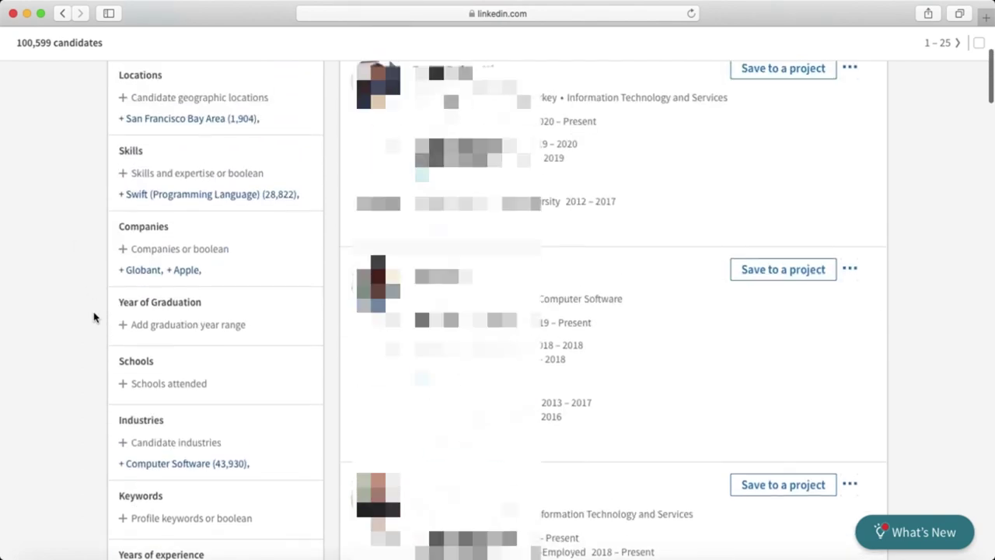
{"action": "scroll", "coordinate": [94, 316], "scroll_direction": "down", "scroll_amount": 2}
{"action": "left_click", "coordinate": [167, 435]}
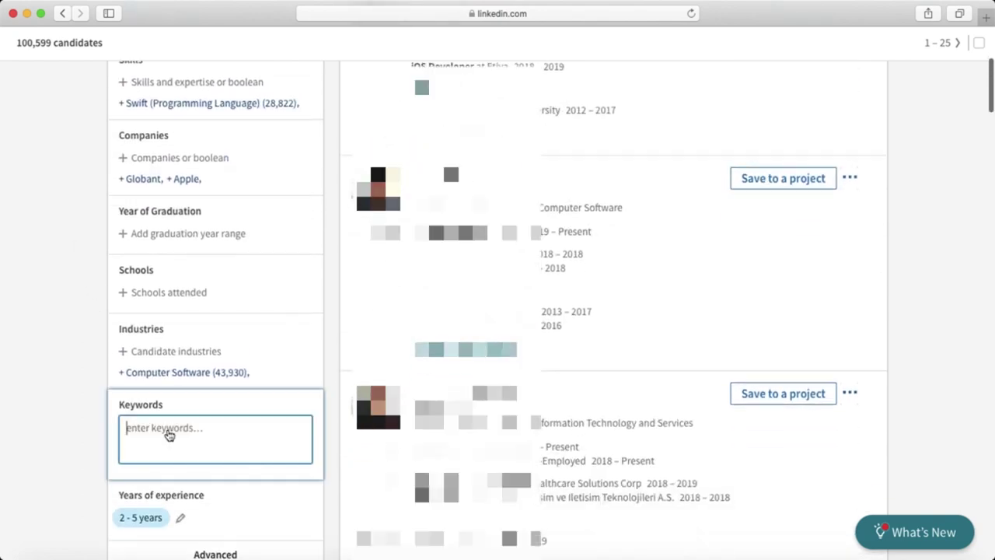
{"action": "left_click", "coordinate": [64, 372]}
- Add Swift (Programming Language) and iOS Development as skills filters for the candidate search
{"action": "scroll", "coordinate": [66, 371], "scroll_direction": "up", "scroll_amount": 5}
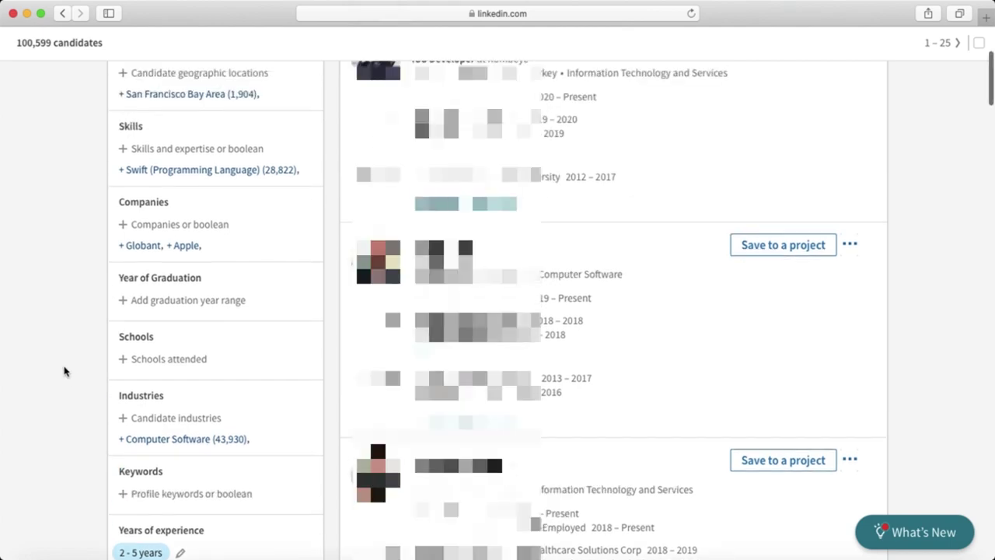
{"action": "left_click", "coordinate": [155, 369]}
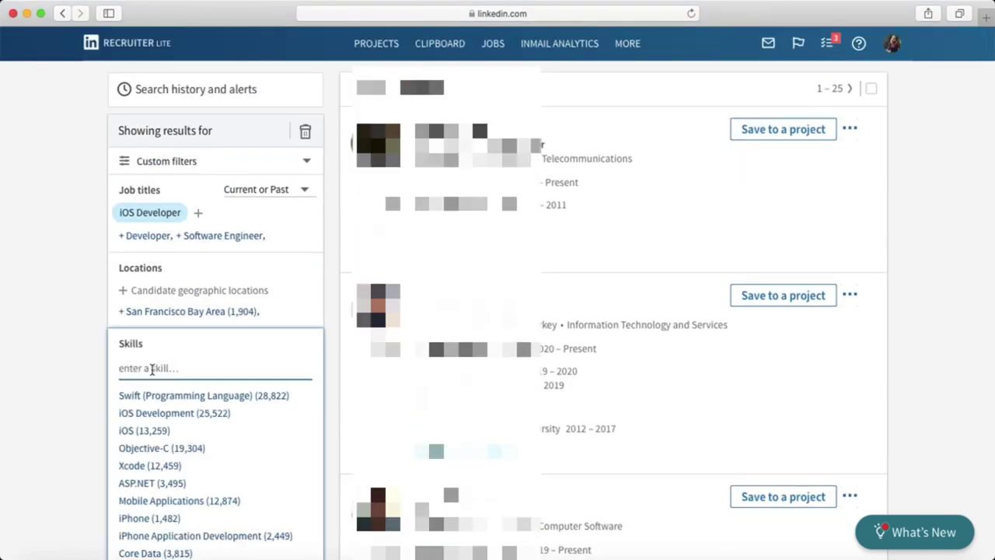
{"action": "scroll", "coordinate": [151, 370], "scroll_direction": "down", "scroll_amount": 3}
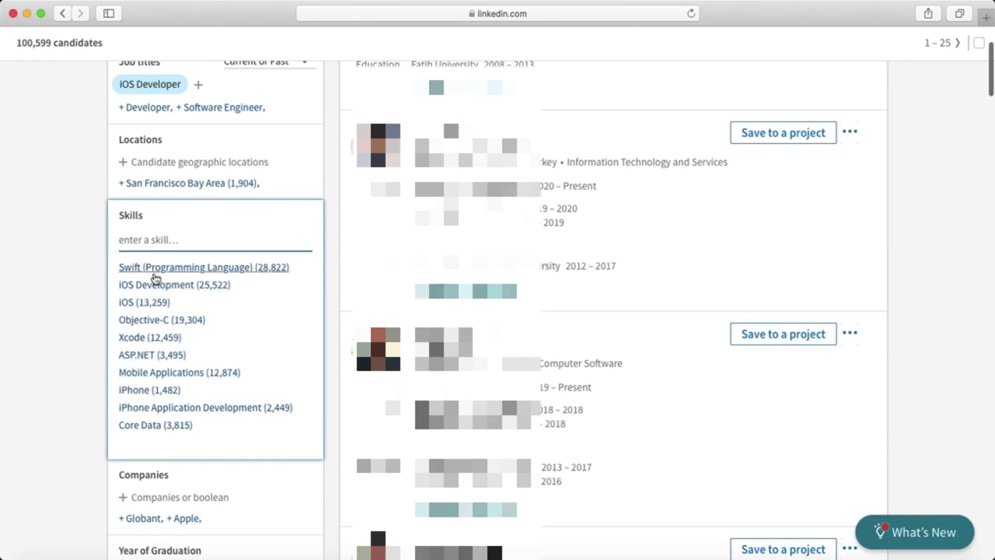
{"action": "left_click", "coordinate": [151, 267]}
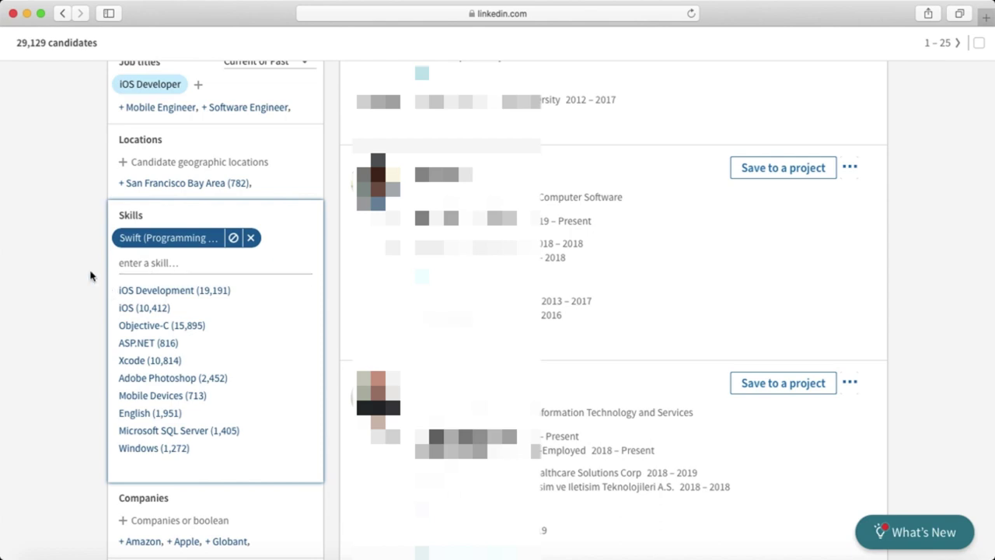
{"action": "scroll", "coordinate": [78, 273], "scroll_direction": "down", "scroll_amount": 1}
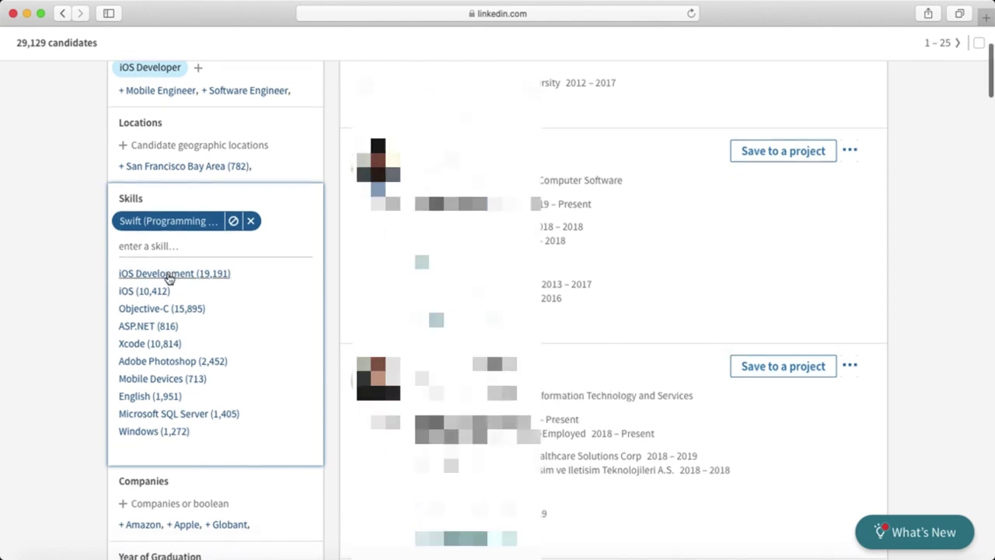
{"action": "left_click", "coordinate": [170, 275]}
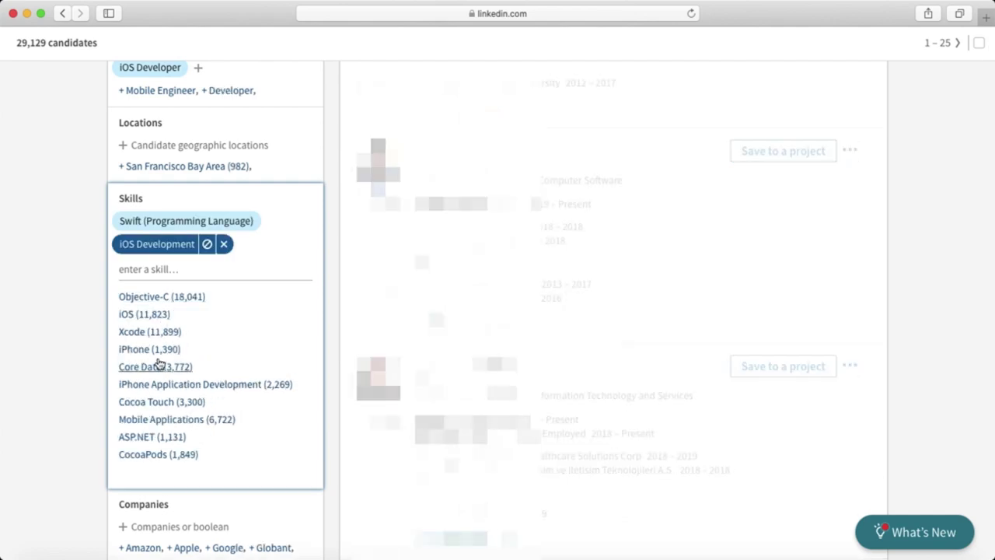
- Add the keywords filter "apple store" to the candidate search
{"action": "scroll", "coordinate": [129, 364], "scroll_direction": "down", "scroll_amount": 5}
{"action": "scroll", "coordinate": [128, 367], "scroll_direction": "down", "scroll_amount": 6}
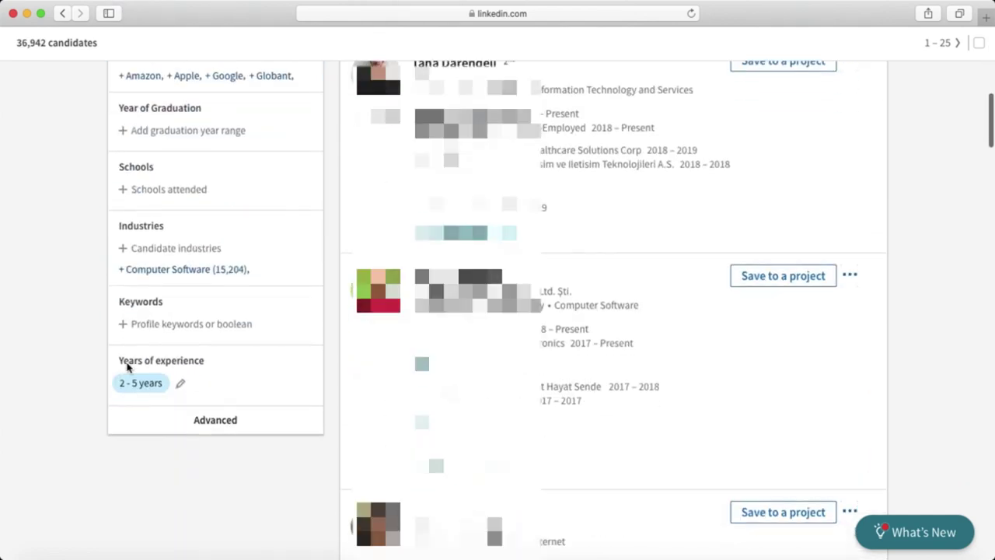
{"action": "left_click", "coordinate": [165, 322]}
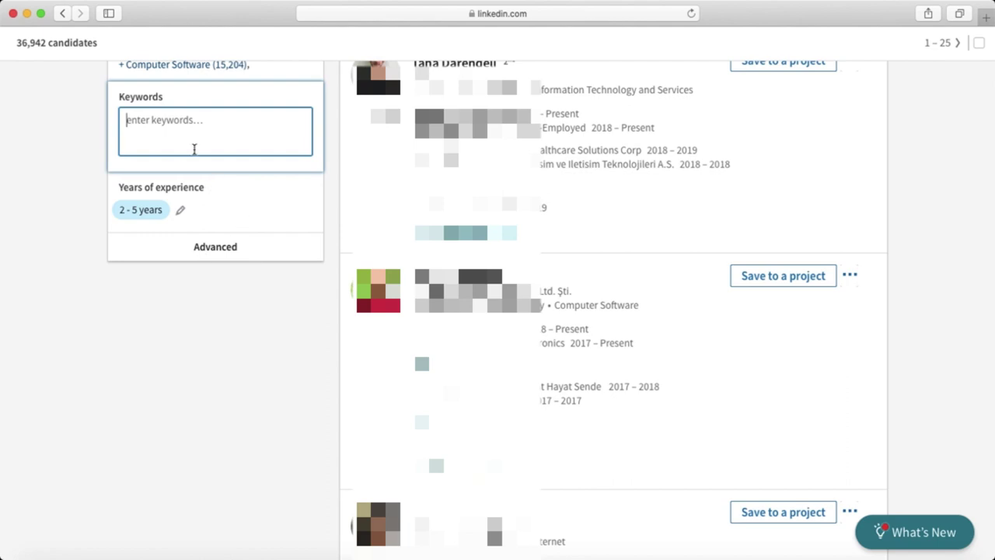
{"action": "type", "text": "aplle "}
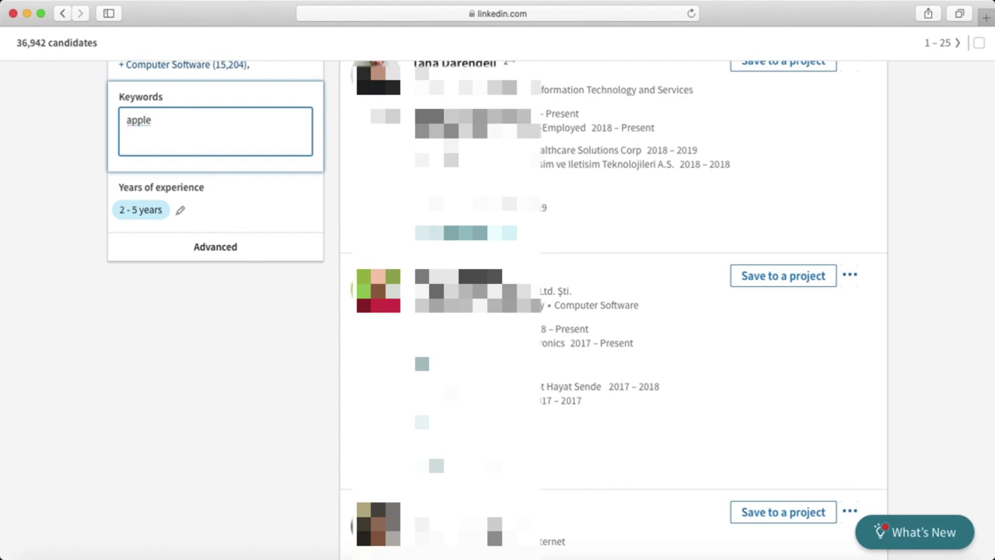
{"action": "type", "text": "store"}
{"action": "key", "text": "Return"}
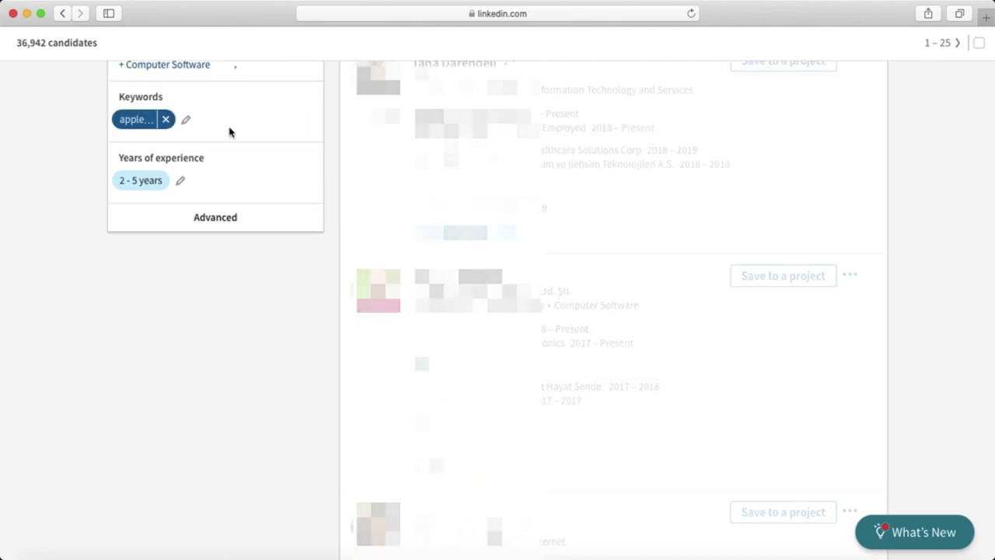
- Look over the applied filters and restrict the candidate locations to Turkey
{"action": "scroll", "coordinate": [216, 184], "scroll_direction": "up", "scroll_amount": 2}
{"action": "scroll", "coordinate": [215, 185], "scroll_direction": "up", "scroll_amount": 10}
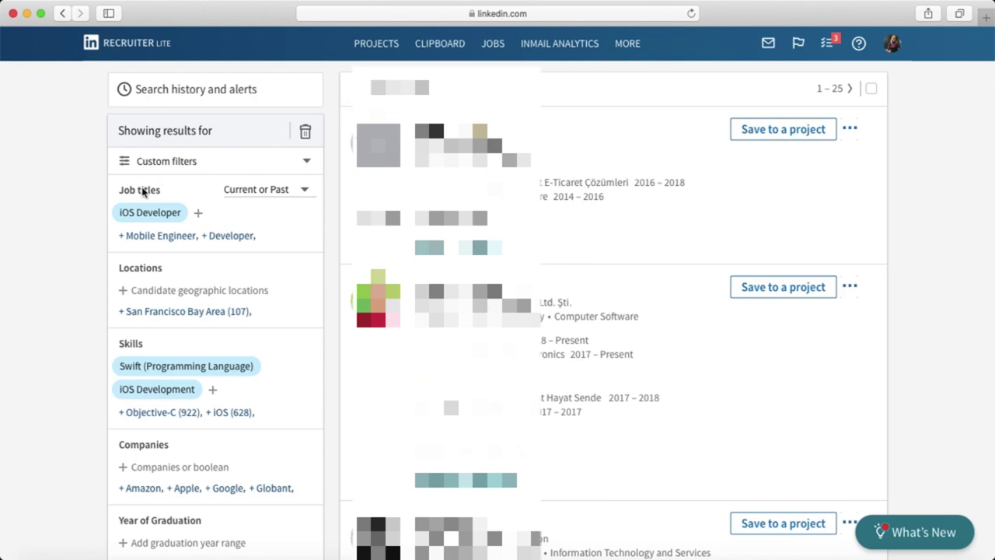
{"action": "scroll", "coordinate": [183, 250], "scroll_direction": "down", "scroll_amount": 5}
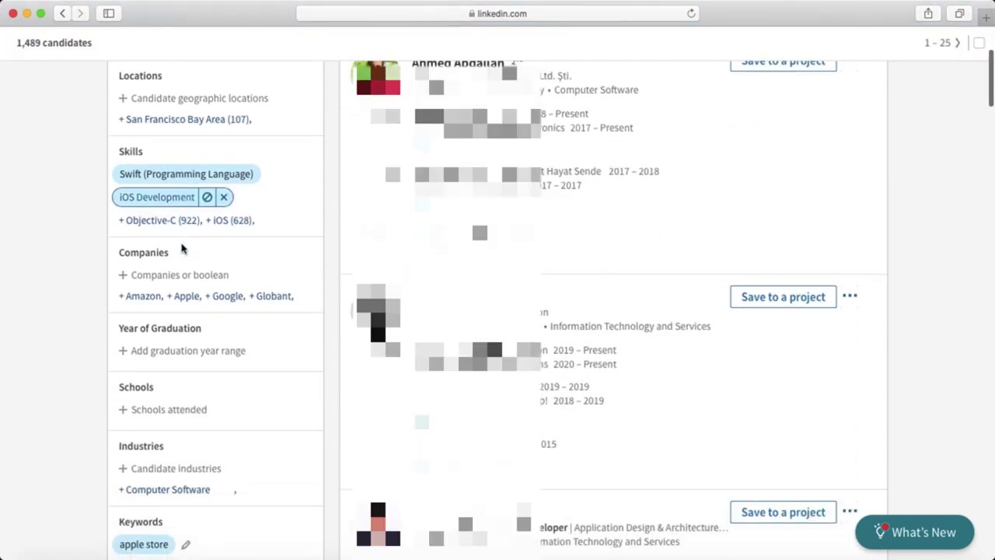
{"action": "scroll", "coordinate": [182, 249], "scroll_direction": "down", "scroll_amount": 5}
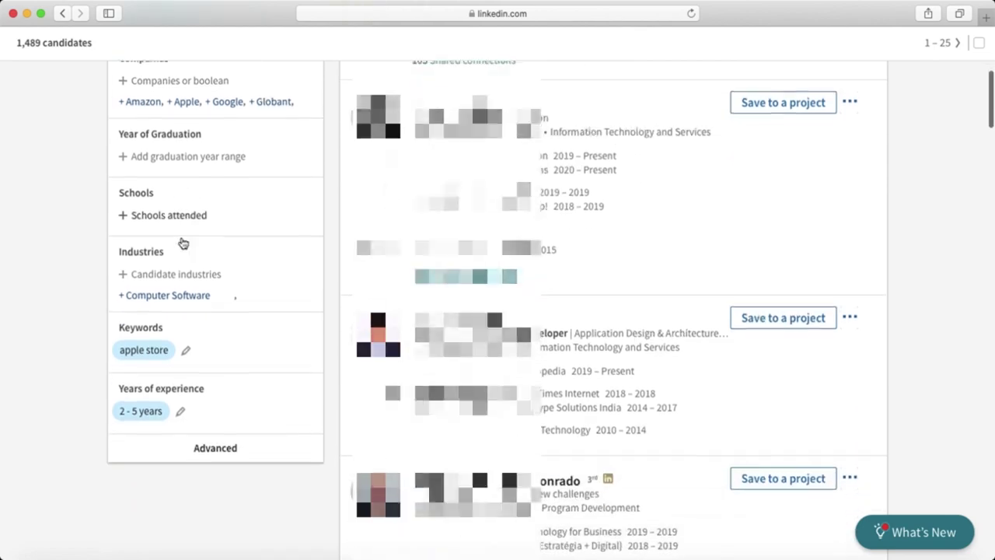
{"action": "scroll", "coordinate": [182, 243], "scroll_direction": "up", "scroll_amount": 10}
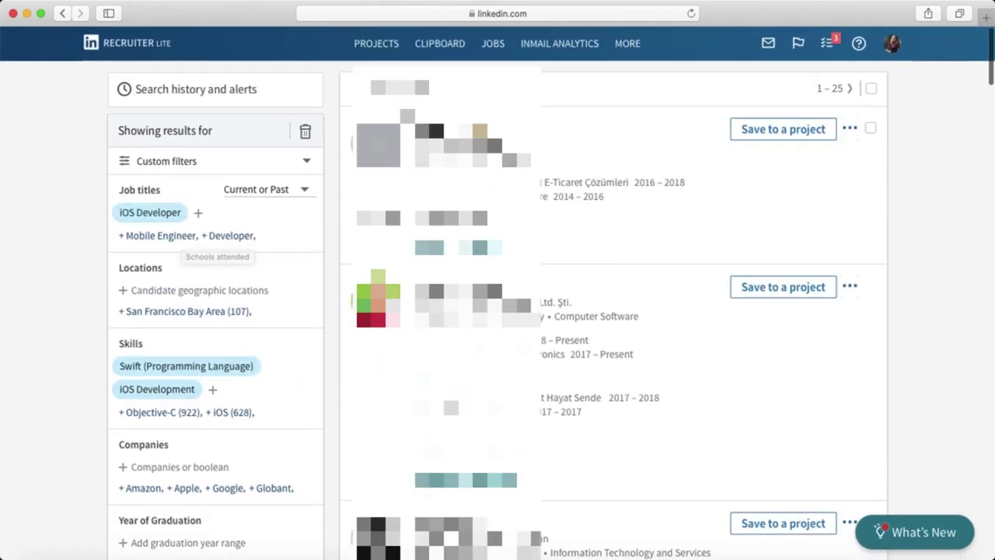
{"action": "left_click", "coordinate": [160, 290]}
{"action": "type", "text": "turkey"}
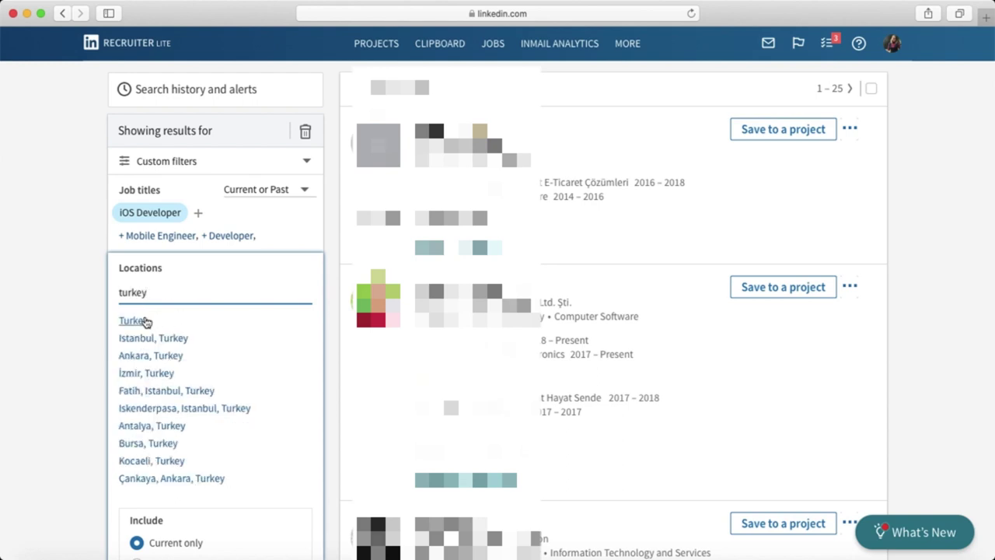
{"action": "left_click", "coordinate": [134, 320]}
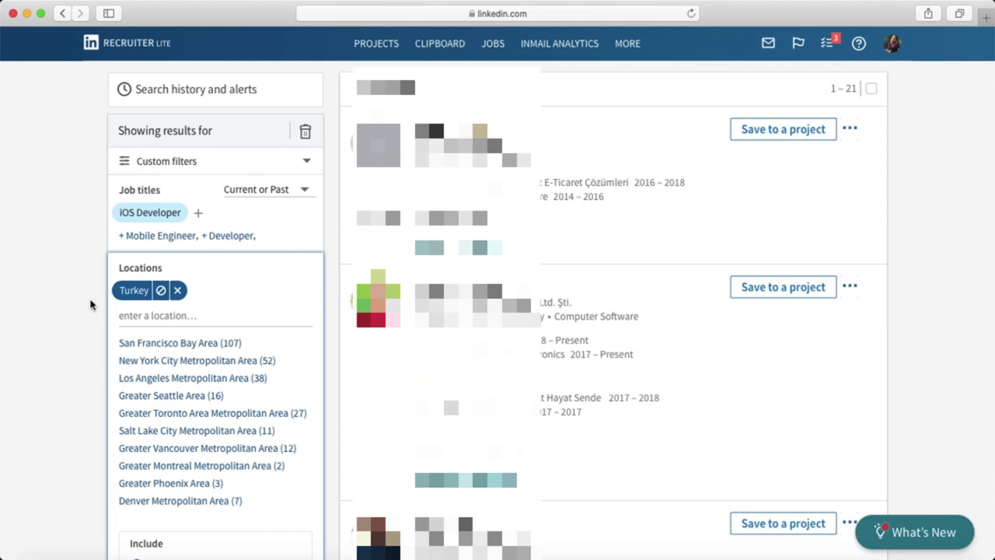
{"action": "left_click", "coordinate": [56, 243]}
- Browse the candidate profiles in the results list for the search narrowed to Turkey
{"action": "scroll", "coordinate": [56, 243], "scroll_direction": "down", "scroll_amount": 2}
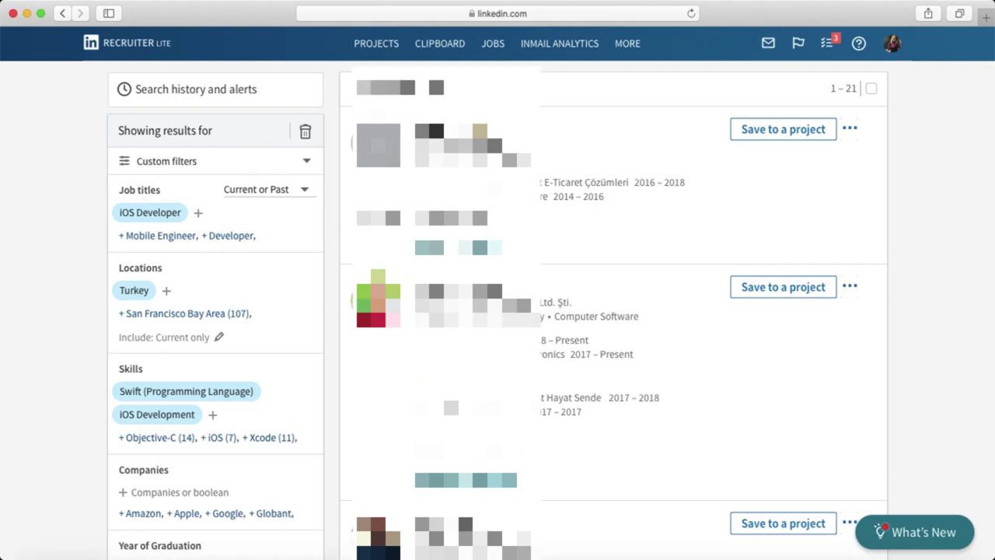
{"action": "scroll", "coordinate": [498, 311], "scroll_direction": "down", "scroll_amount": 1}
{"action": "scroll", "coordinate": [498, 311], "scroll_direction": "up", "scroll_amount": 1}
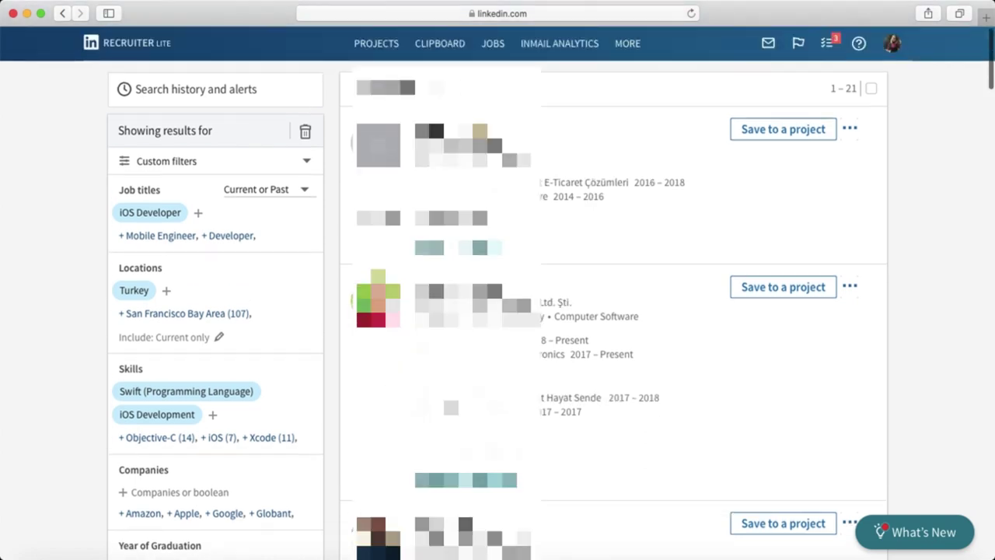
{"action": "scroll", "coordinate": [497, 311], "scroll_direction": "down", "scroll_amount": 10}
{"action": "scroll", "coordinate": [498, 311], "scroll_direction": "down", "scroll_amount": 15}
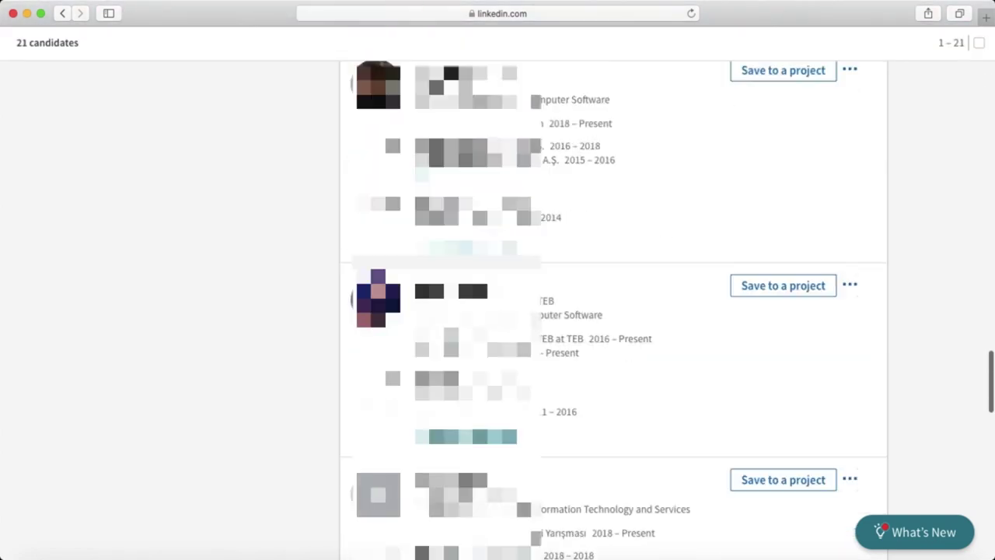
{"action": "scroll", "coordinate": [497, 311], "scroll_direction": "up", "scroll_amount": 4}
{"action": "scroll", "coordinate": [498, 311], "scroll_direction": "up", "scroll_amount": 10}
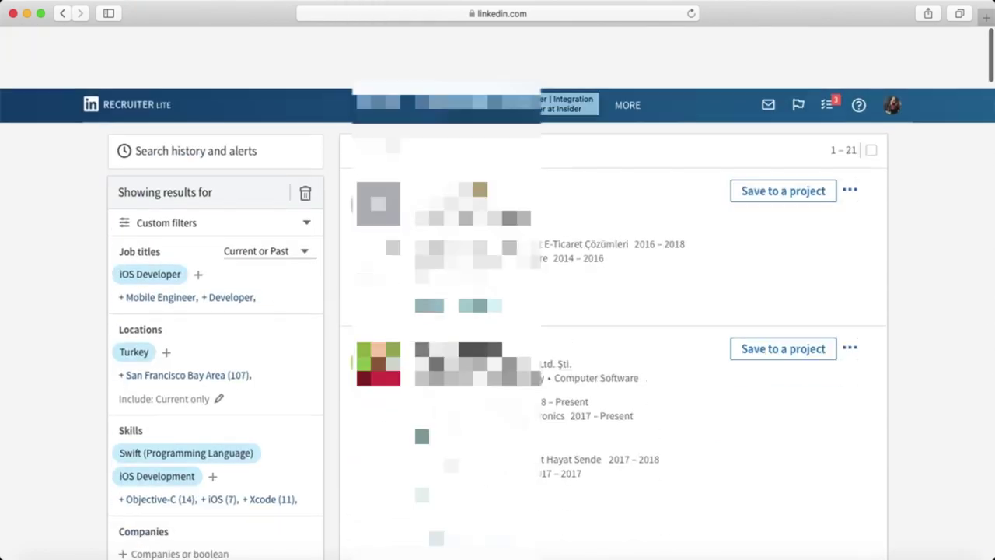
{"action": "scroll", "coordinate": [497, 311], "scroll_direction": "down", "scroll_amount": 5}
{"action": "scroll", "coordinate": [497, 310], "scroll_direction": "down", "scroll_amount": 10}
{"action": "scroll", "coordinate": [497, 311], "scroll_direction": "up", "scroll_amount": 10}
{"action": "scroll", "coordinate": [498, 311], "scroll_direction": "up", "scroll_amount": 5}
{"action": "scroll", "coordinate": [498, 311], "scroll_direction": "down", "scroll_amount": 1}
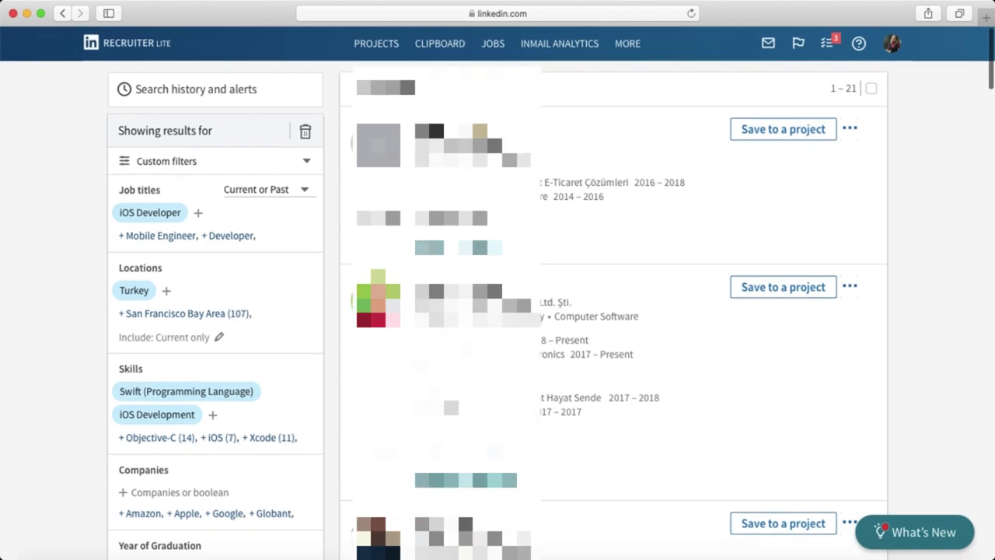